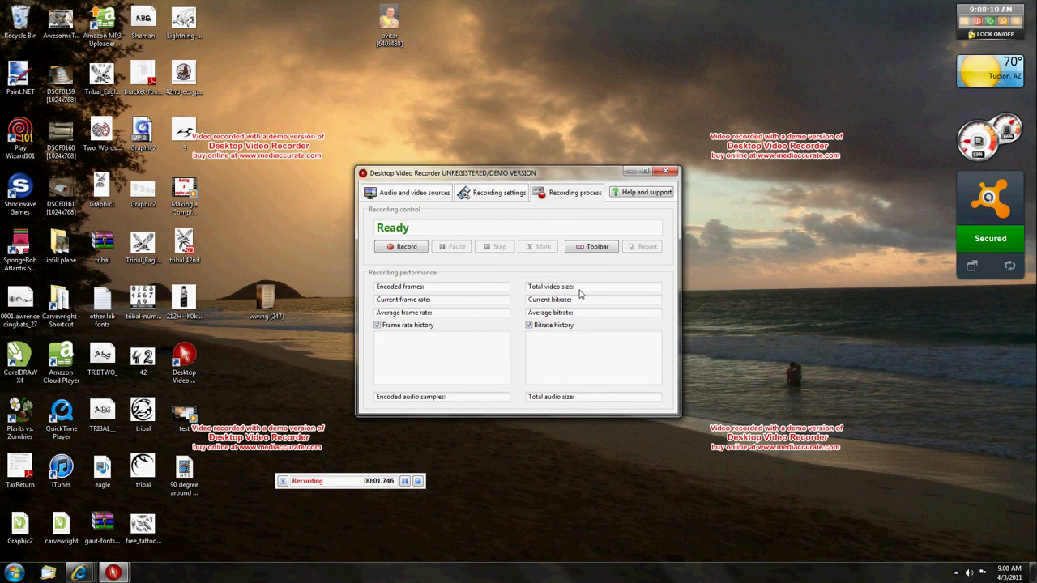
Launch CarveWright Designer from the Start menu's program list.
click(15, 572)
click(34, 322)
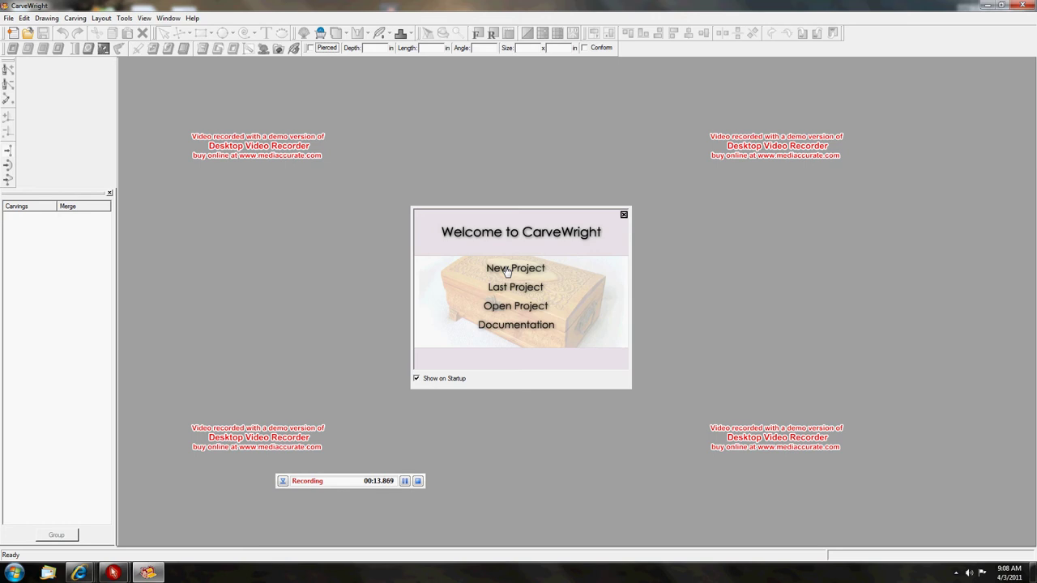
Create a new 28 x 14 in board and add the text 'test' in Centerline mode.
click(508, 270)
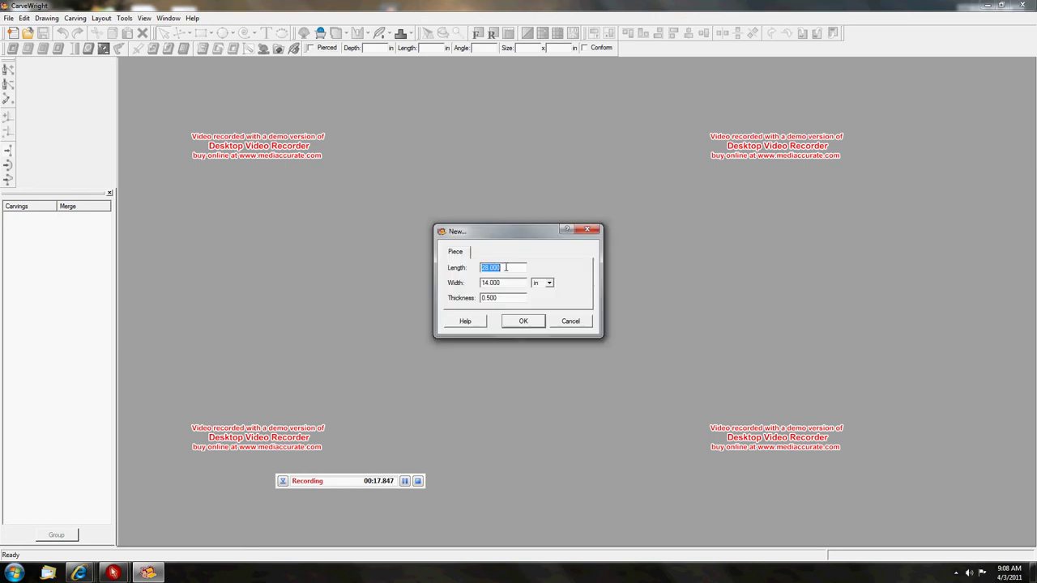
click(527, 319)
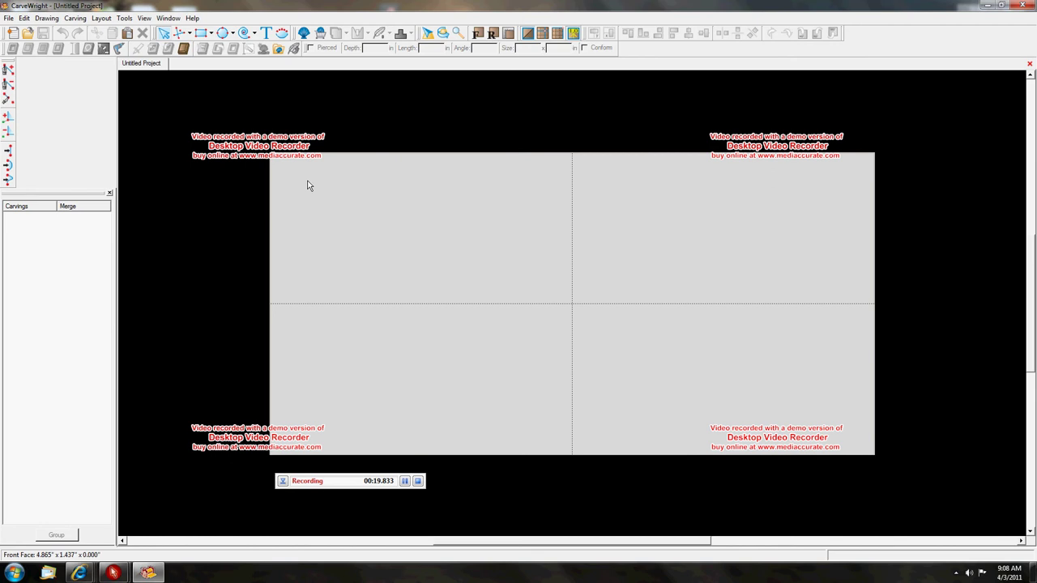
click(266, 33)
click(451, 275)
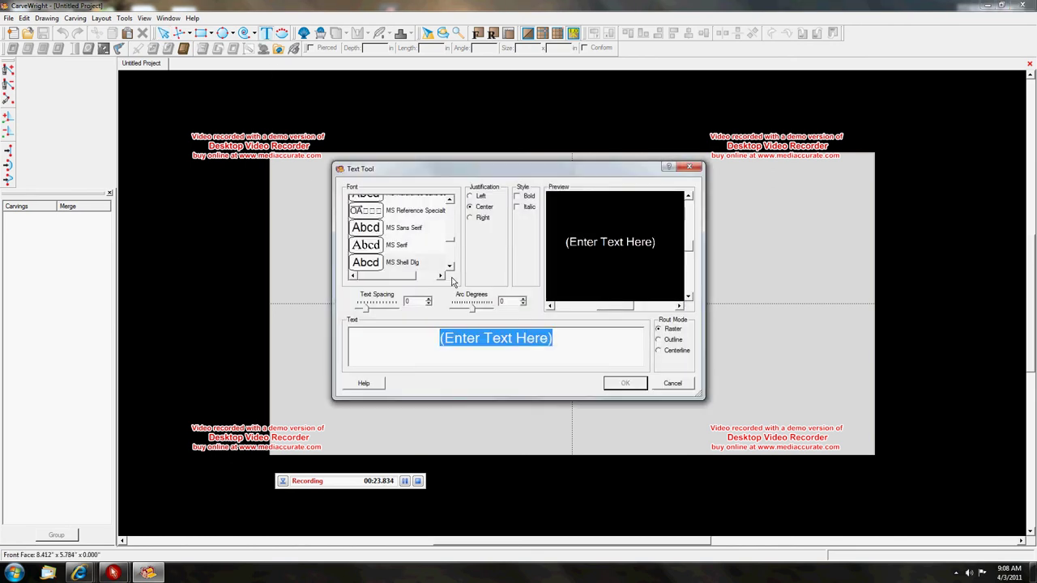
text(test)
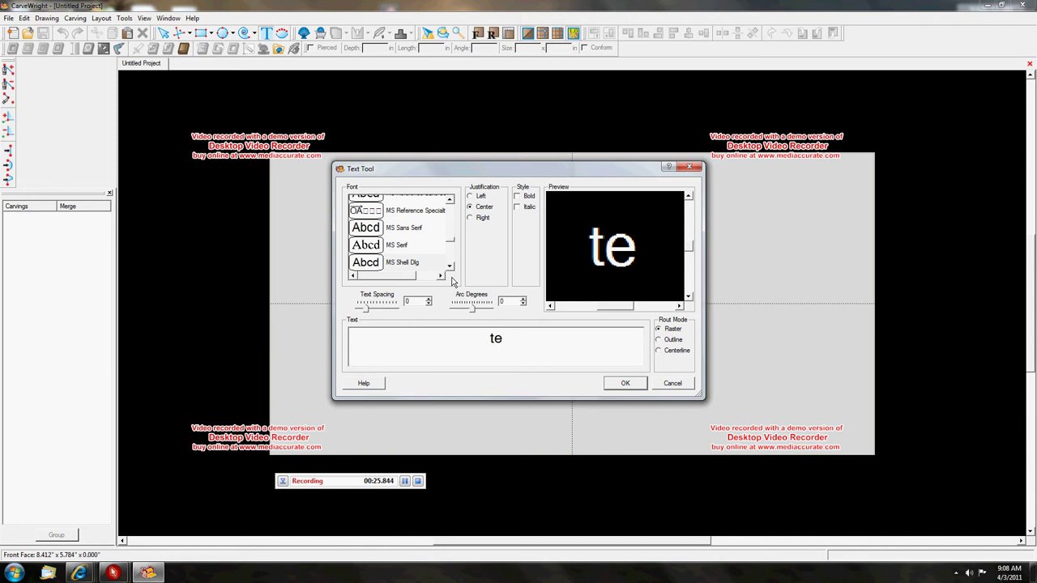
click(659, 350)
click(625, 384)
Center the 'test' text both ways and enlarge it to about 4.461 x 1.884 in.
right_click(458, 281)
mouse_move(484, 287)
click(566, 320)
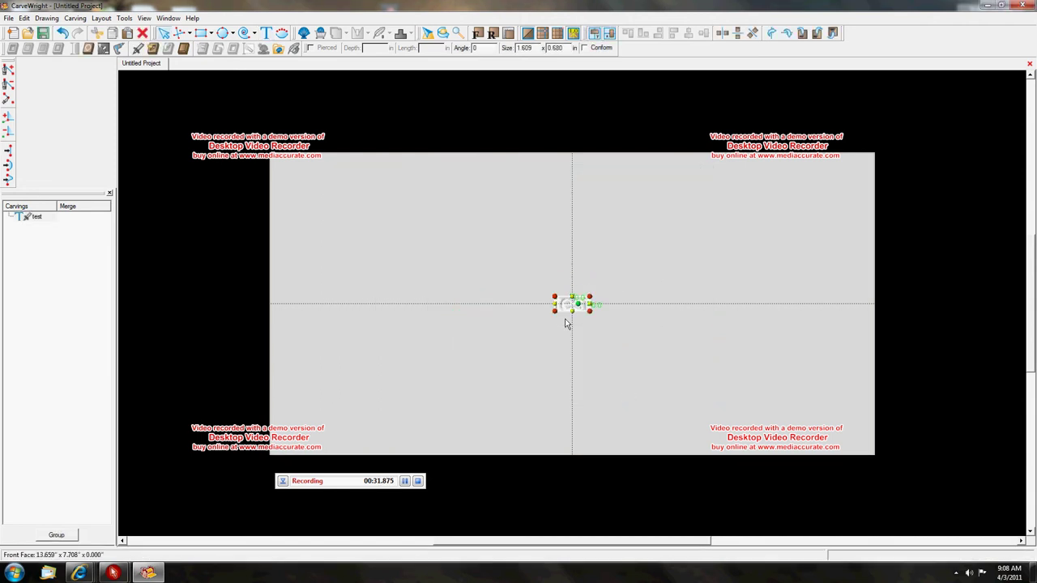
drag(591, 314, 652, 369)
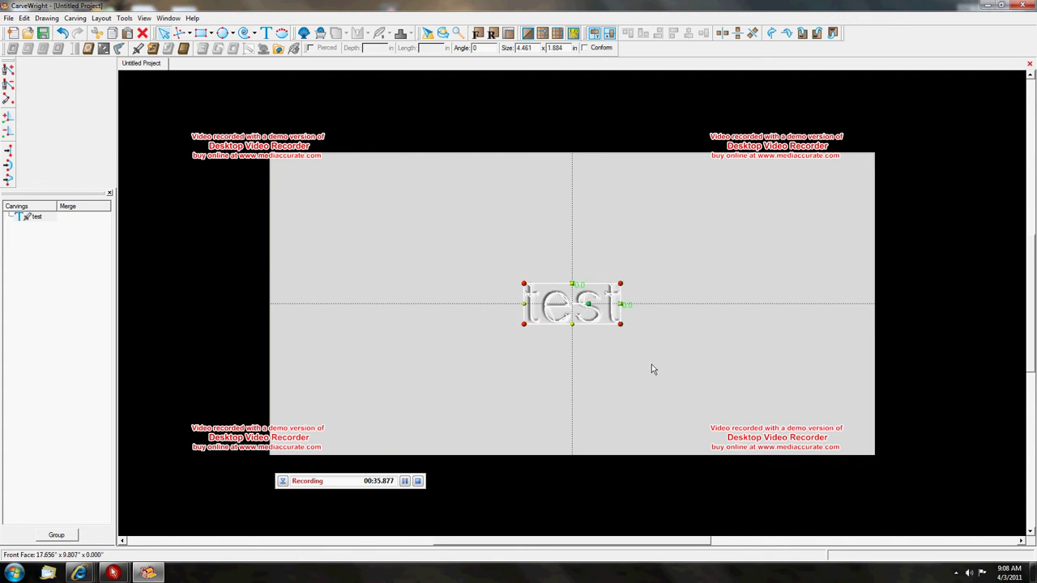
click(653, 369)
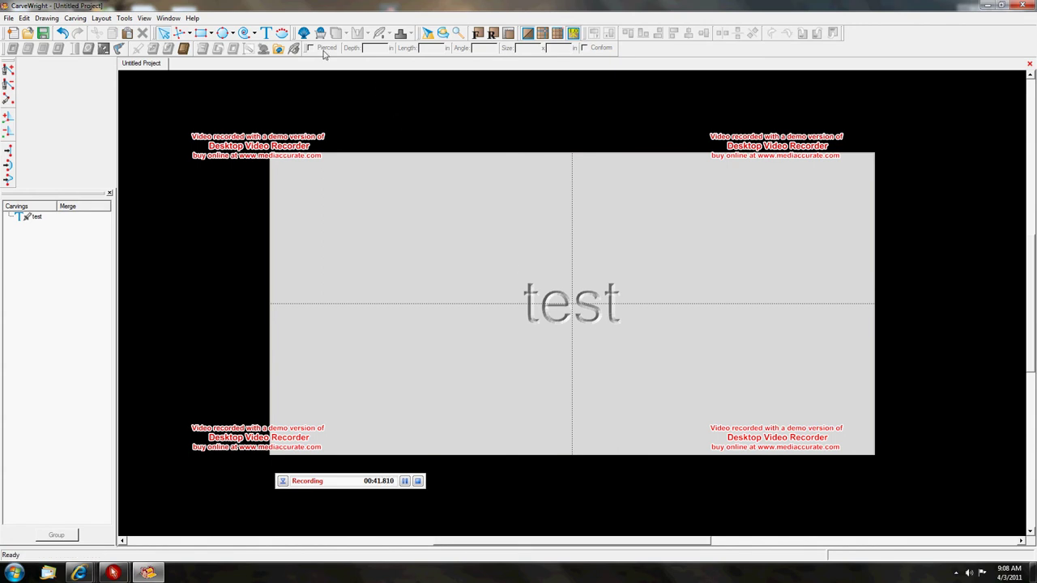
Draw a rectangle around 'test' and enlarge it from its top-right corner.
click(200, 33)
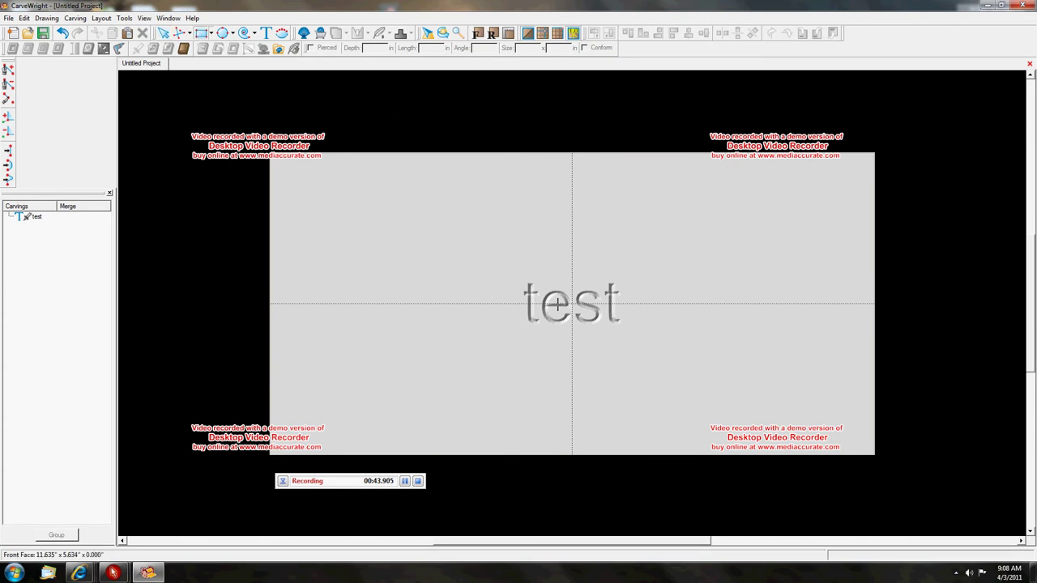
drag(520, 275, 656, 345)
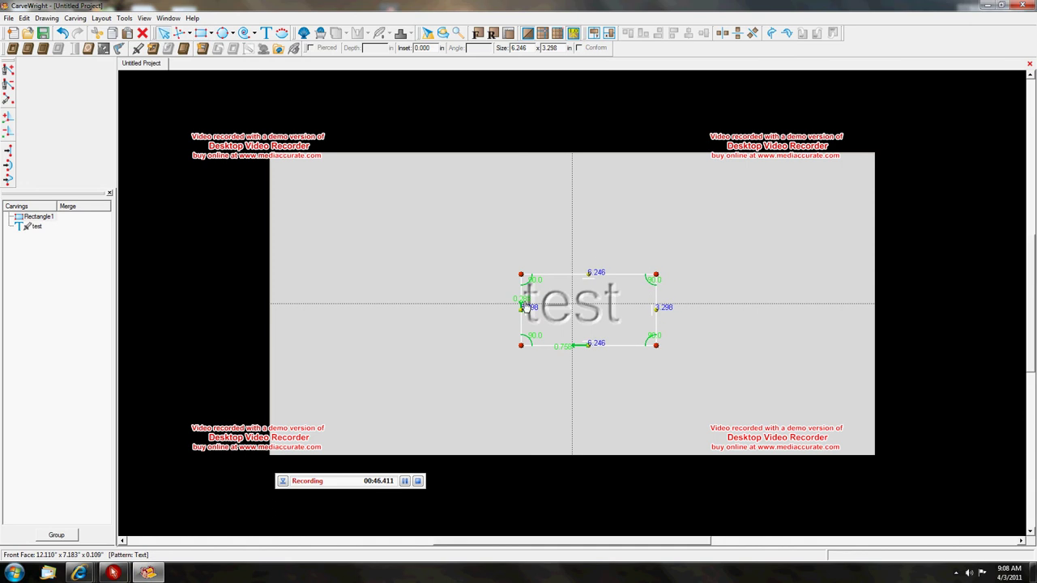
click(658, 295)
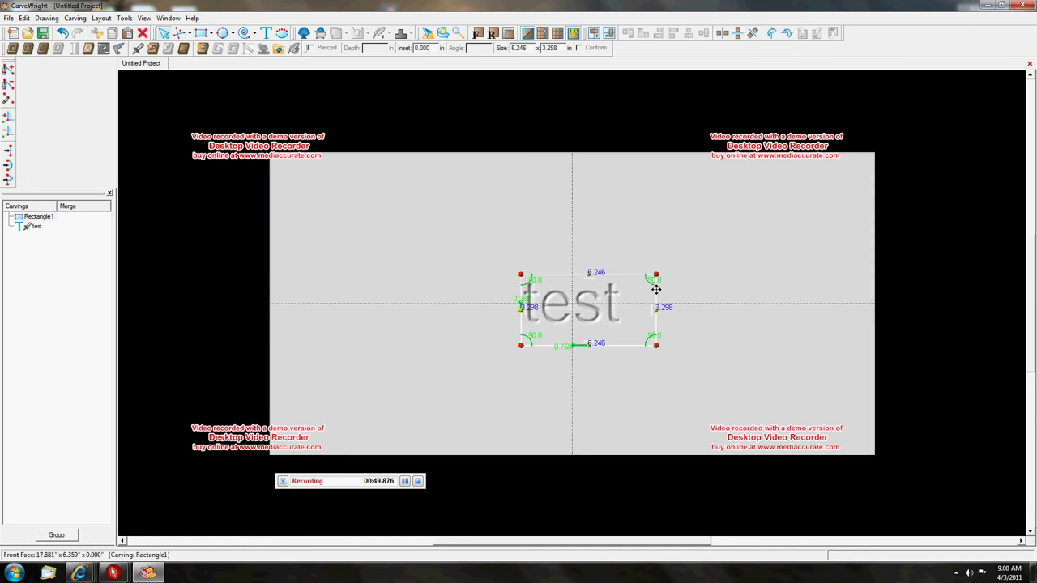
click(657, 294)
right_click(657, 293)
click(675, 298)
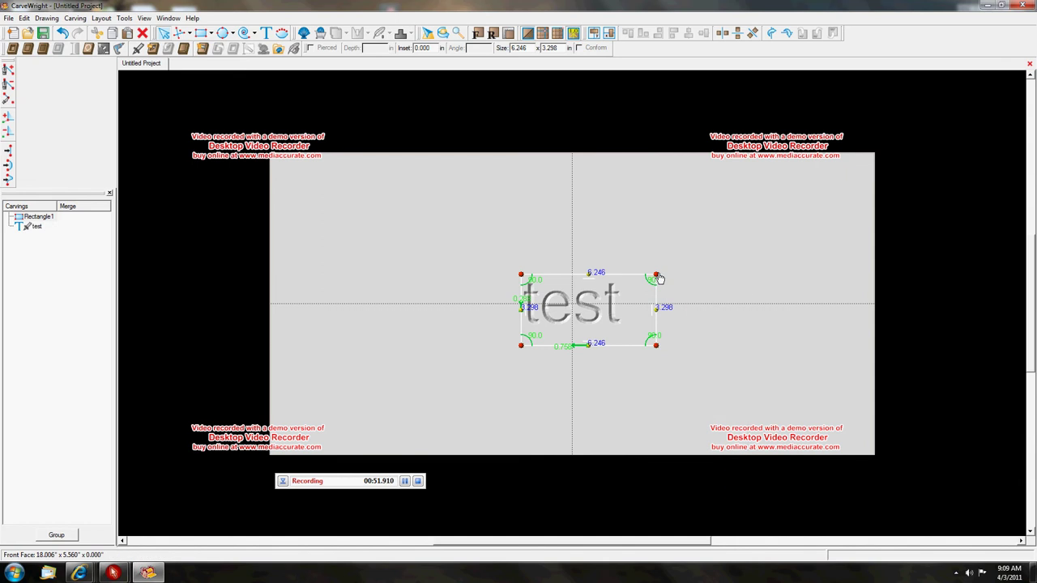
drag(656, 275, 739, 235)
Copy and paste a duplicate of the rectangle, moving it down and to the left.
right_click(736, 259)
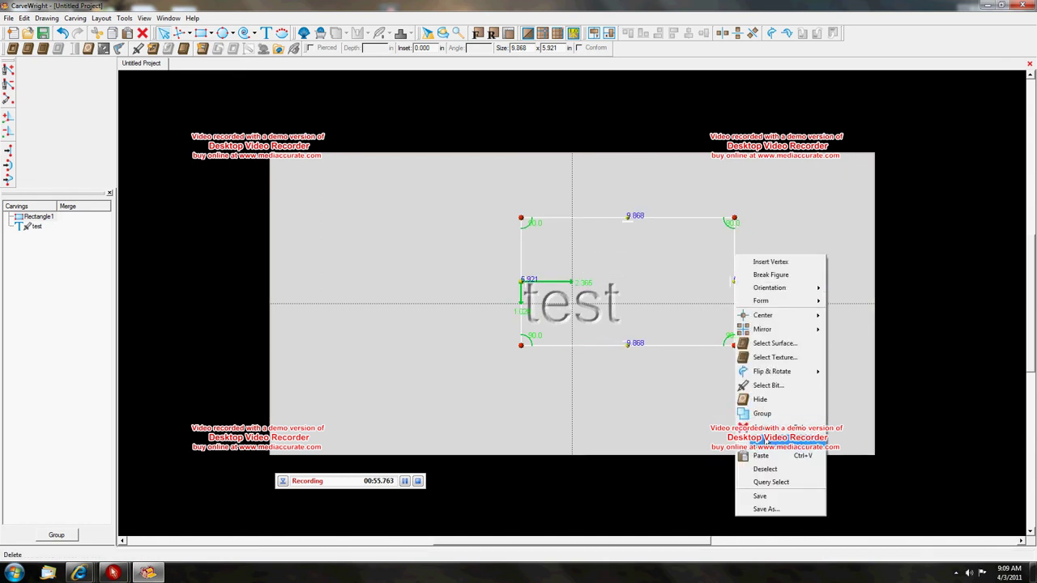
key(Escape)
right_click(781, 324)
click(806, 354)
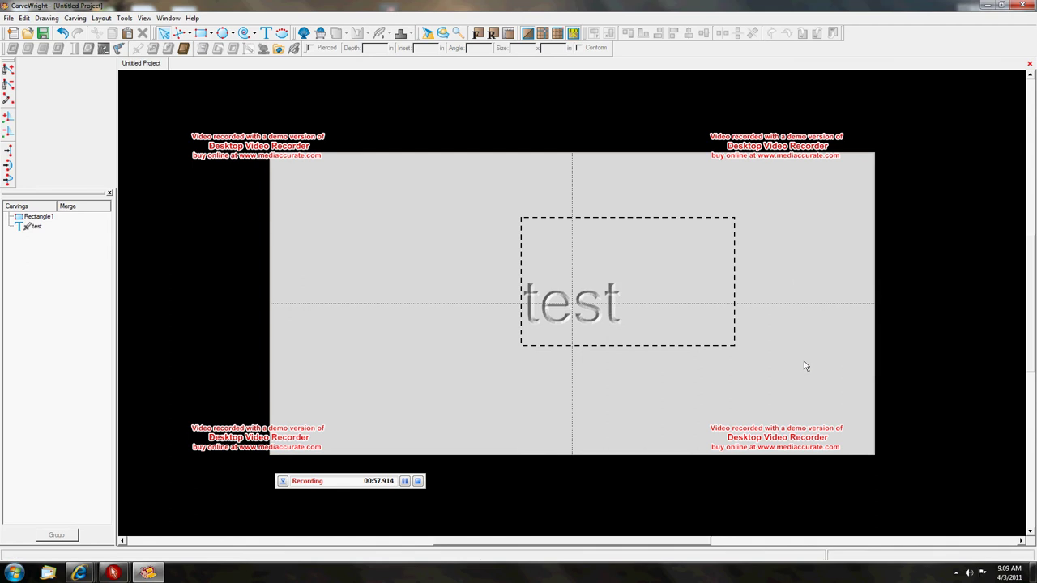
drag(618, 229, 447, 260)
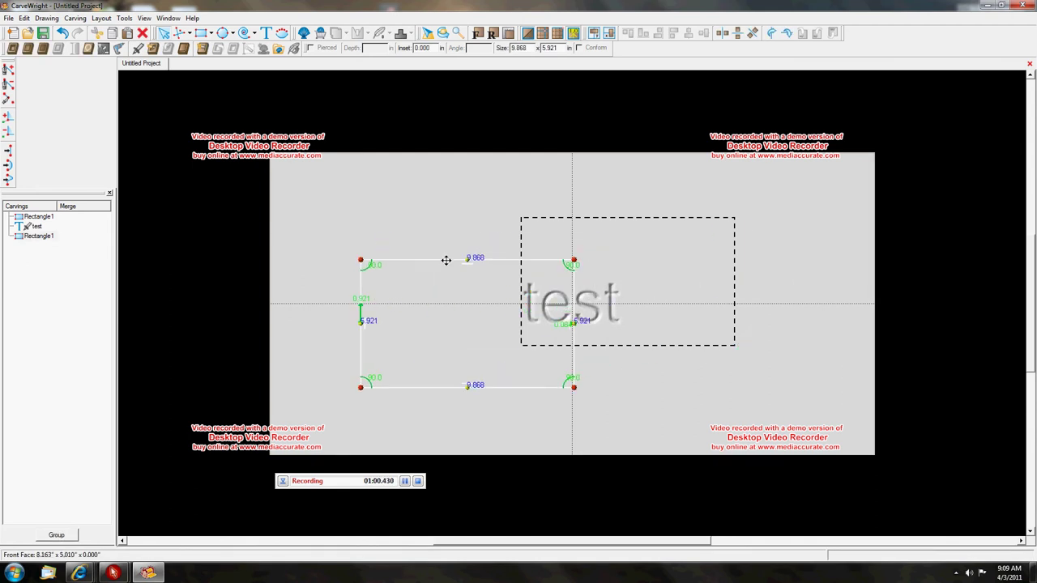
Center the original 9.868 x 5.921 in rectangle on the board.
click(654, 227)
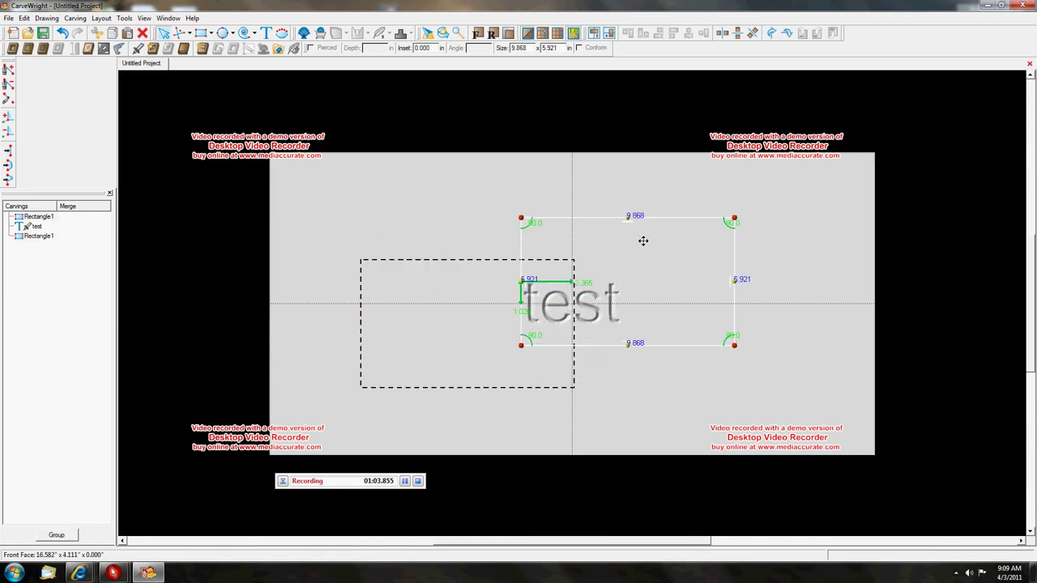
right_click(659, 219)
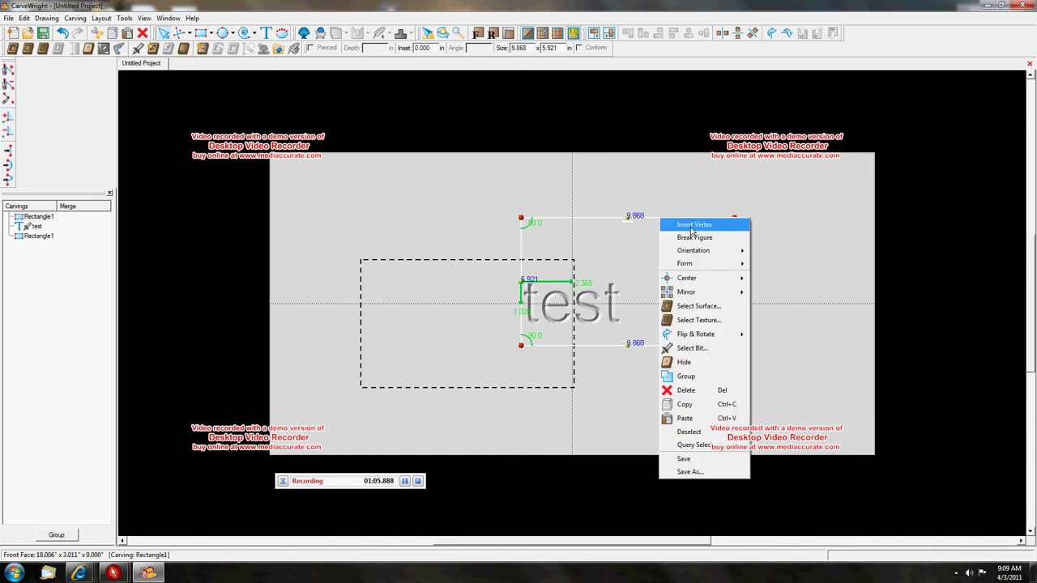
mouse_move(702, 279)
click(774, 307)
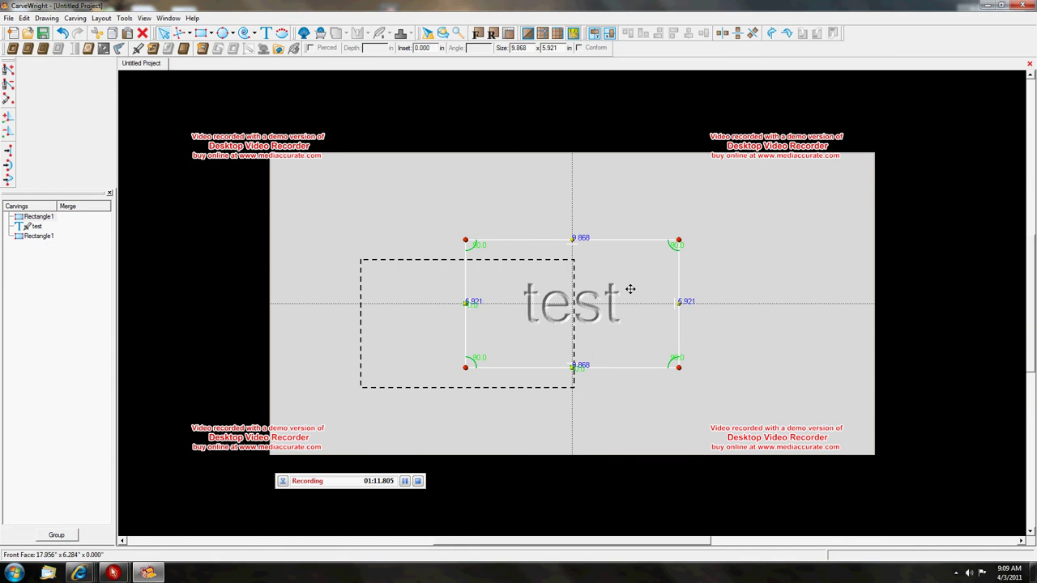
Make the rectangle a flipped cut-out path with a .26 in maximum pass depth.
right_click(623, 245)
click(497, 164)
click(124, 18)
click(150, 159)
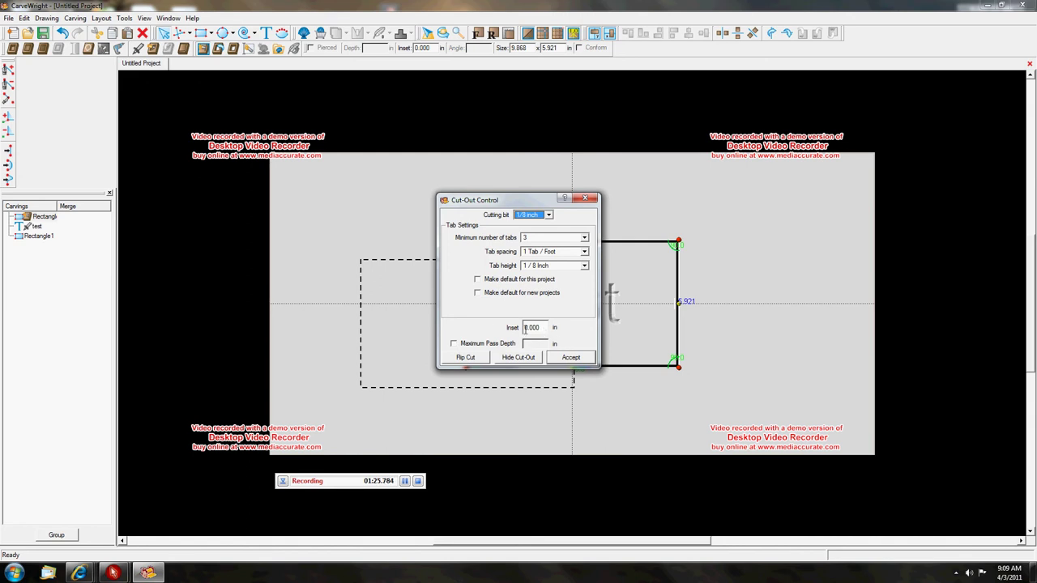
click(454, 345)
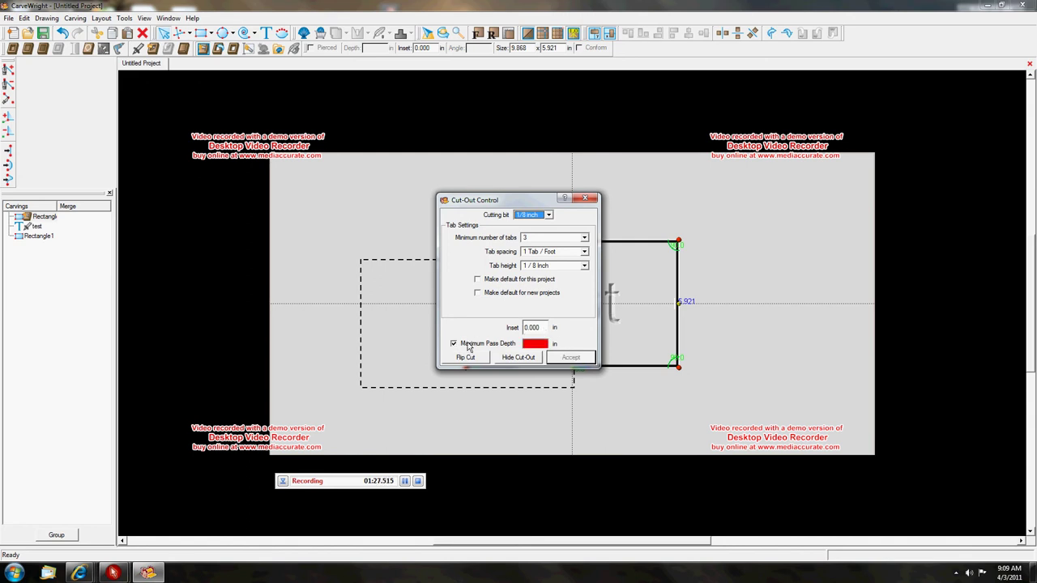
click(536, 344)
text(.26)
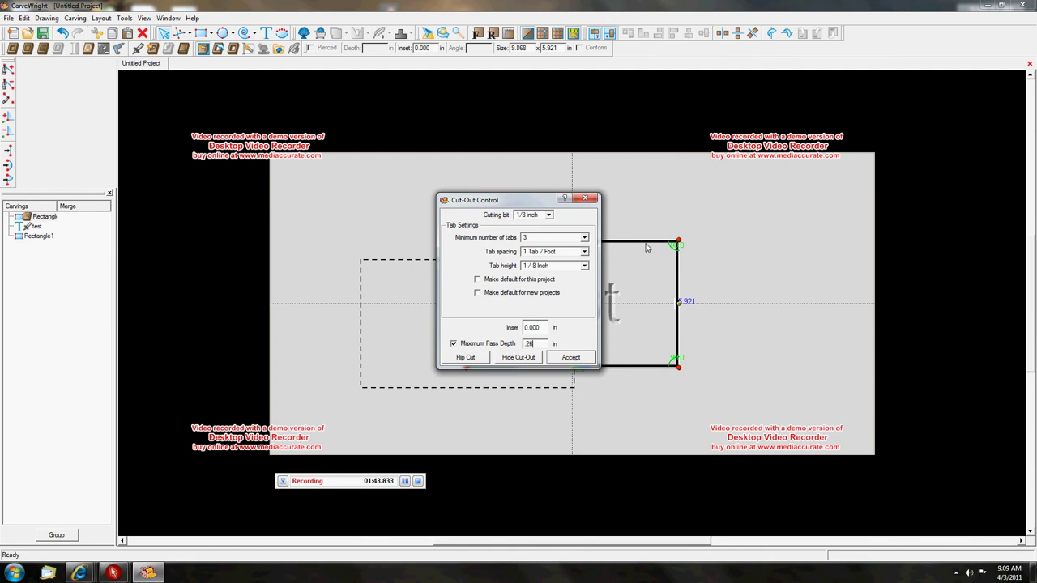
click(466, 358)
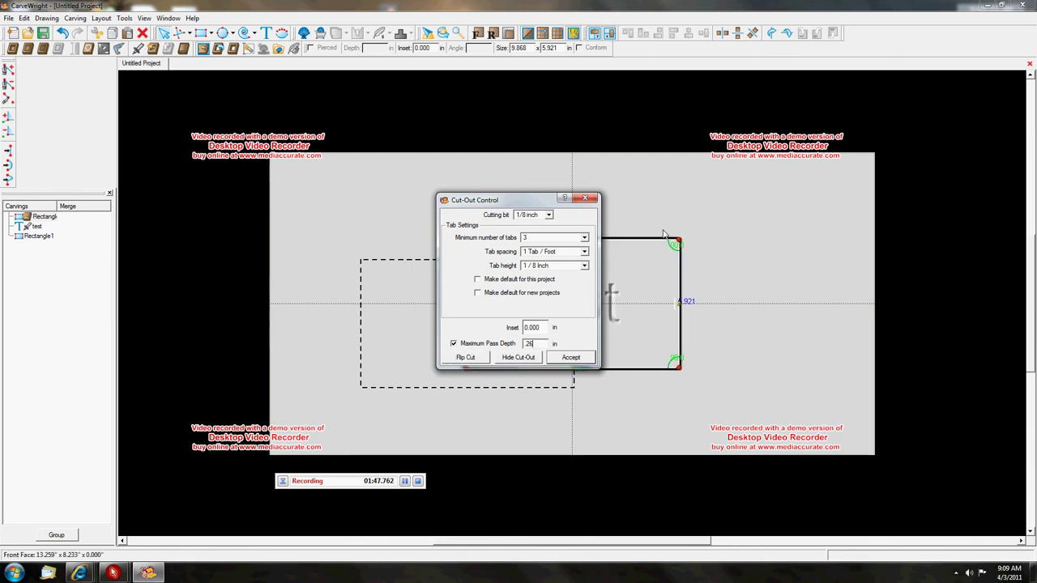
click(571, 357)
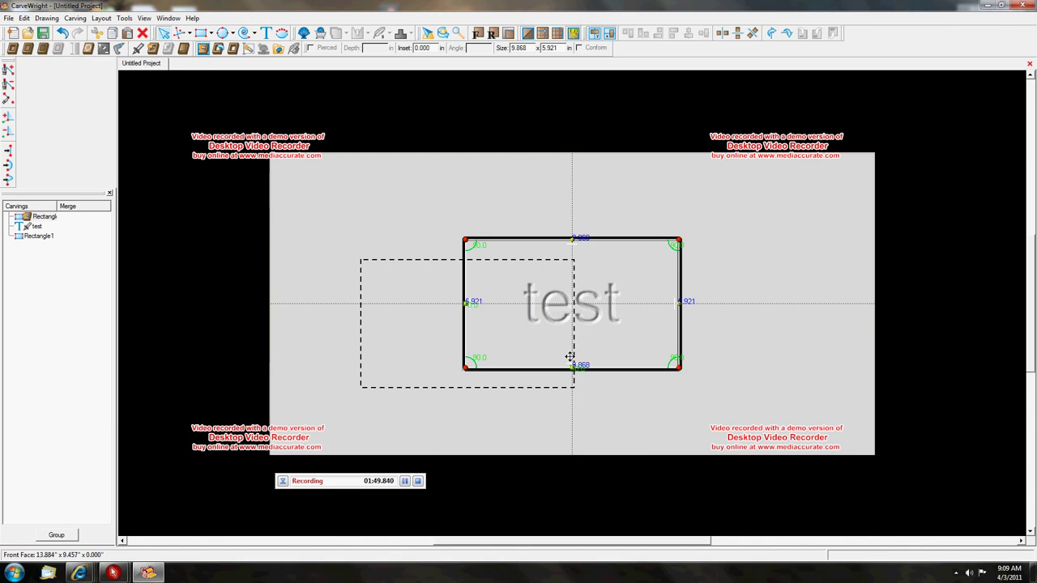
Center Both the dashed rectangle copy so it lies exactly over the cut-out rectangle.
click(427, 259)
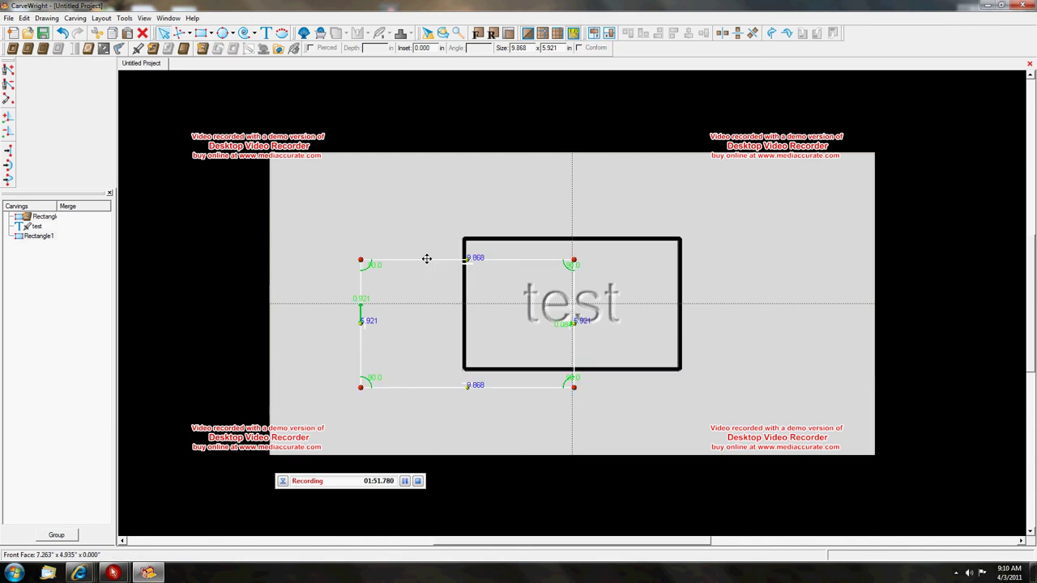
right_click(427, 259)
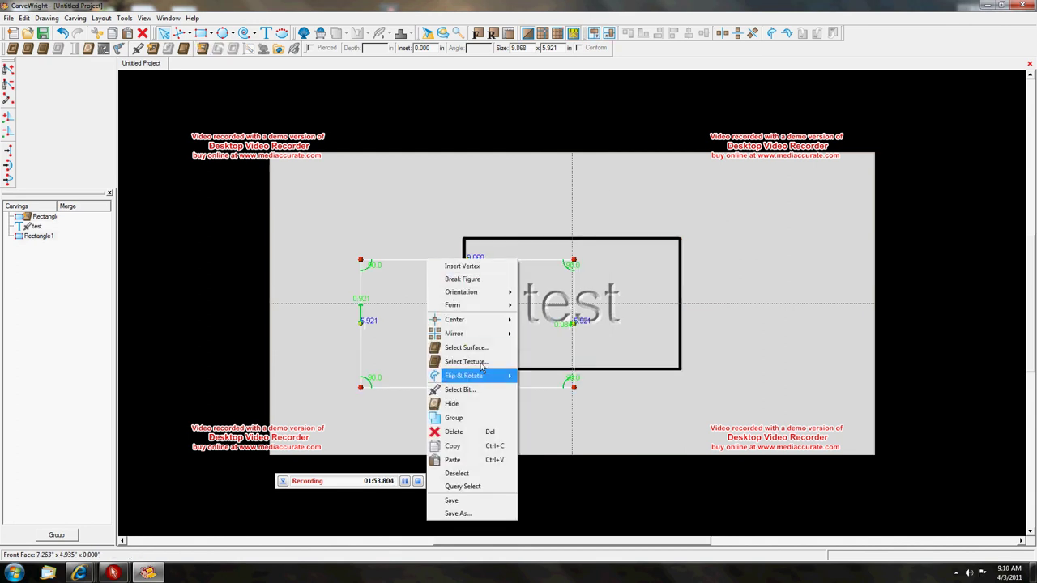
mouse_move(454, 319)
click(538, 351)
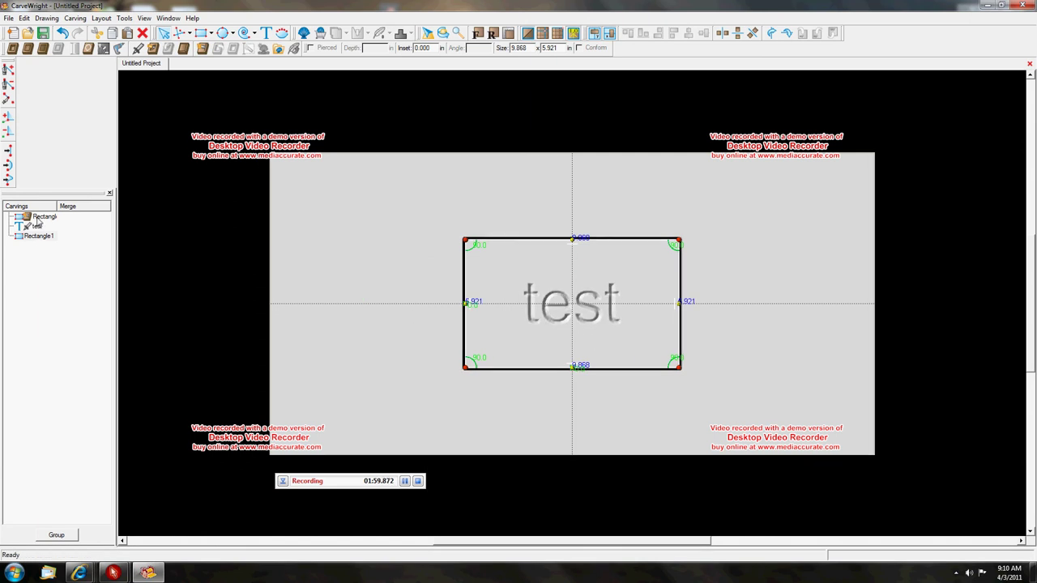
right_click(36, 237)
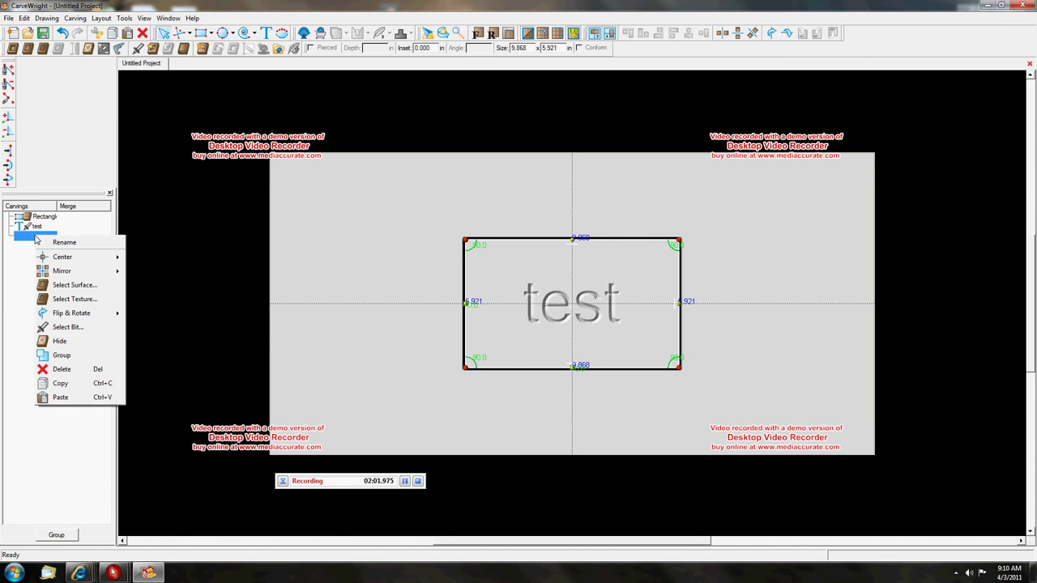
Assign Rectangle1 a 90 V-Groove bit with .25 in depth and .20 in max pass depth.
click(69, 326)
drag(585, 226, 584, 272)
click(510, 235)
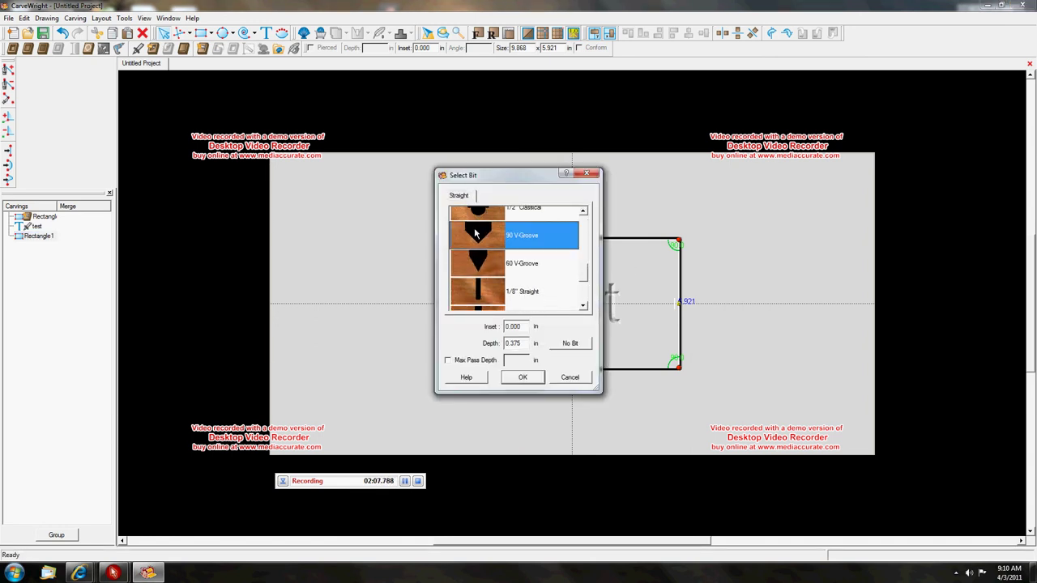
drag(525, 344, 461, 348)
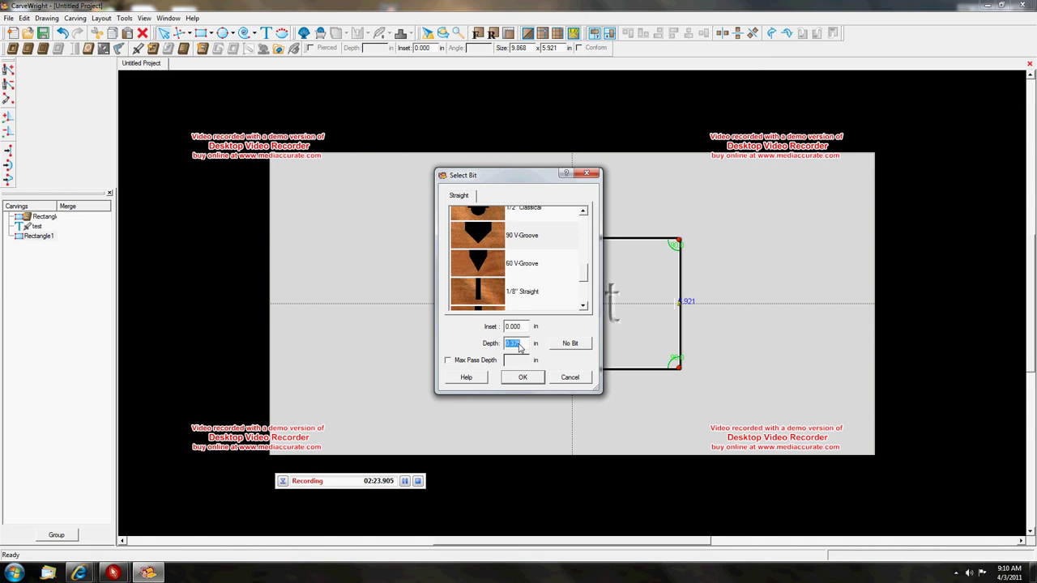
click(449, 361)
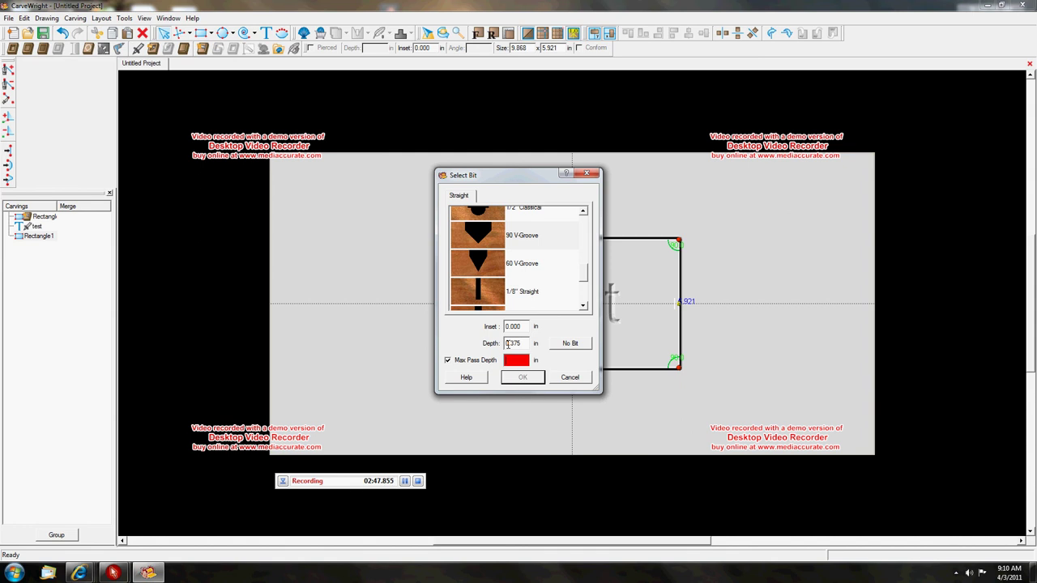
drag(522, 344, 503, 344)
text(.25)
text(.20)
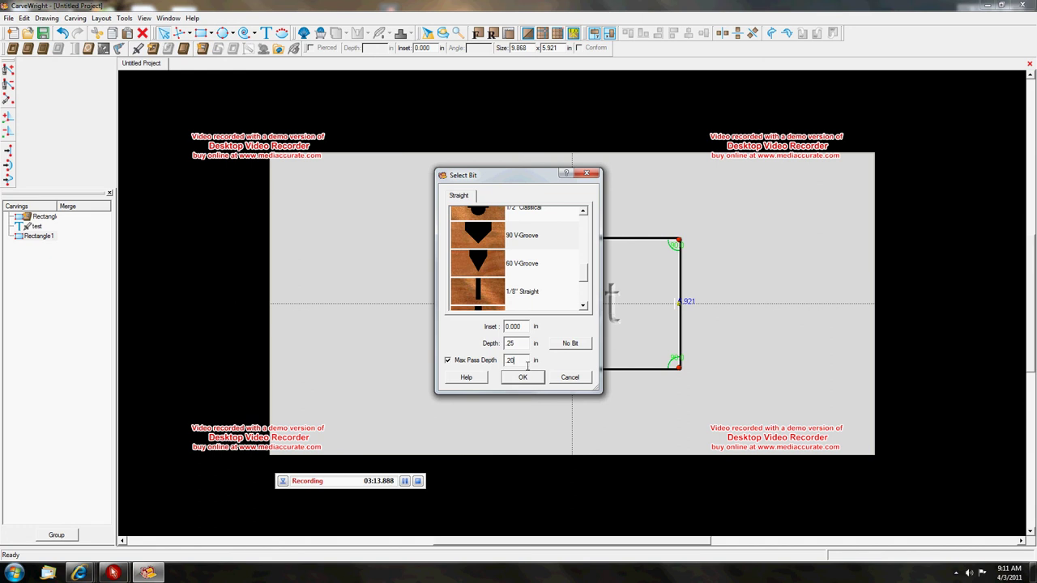
click(517, 378)
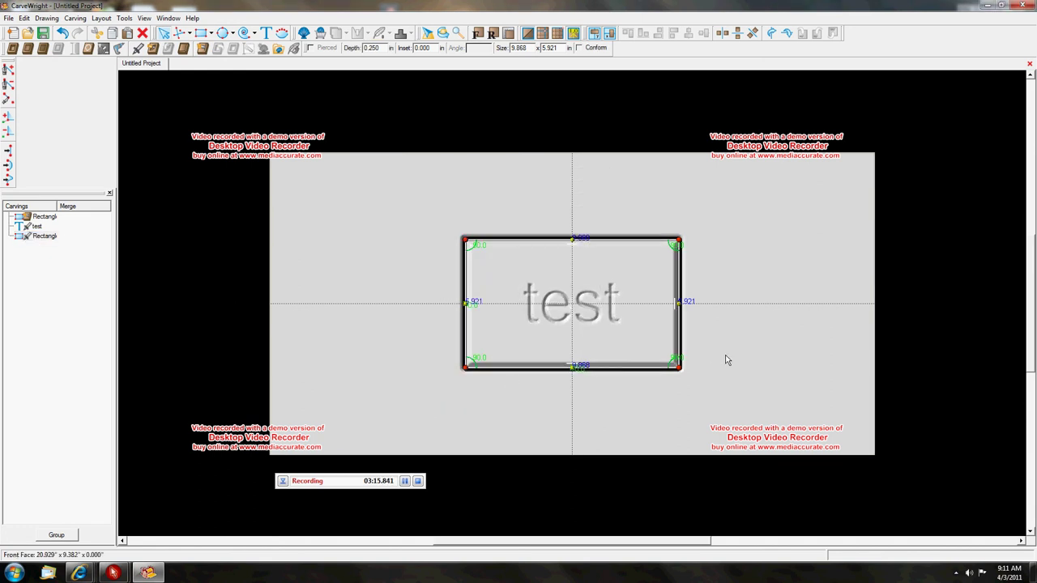
Deselect, then zoom and tilt the 3D board to view the V-groove frame around 'test'.
drag(646, 375, 705, 324)
scroll(712, 326, up, 1)
scroll(712, 326, up, 1)
scroll(712, 326, down, 3)
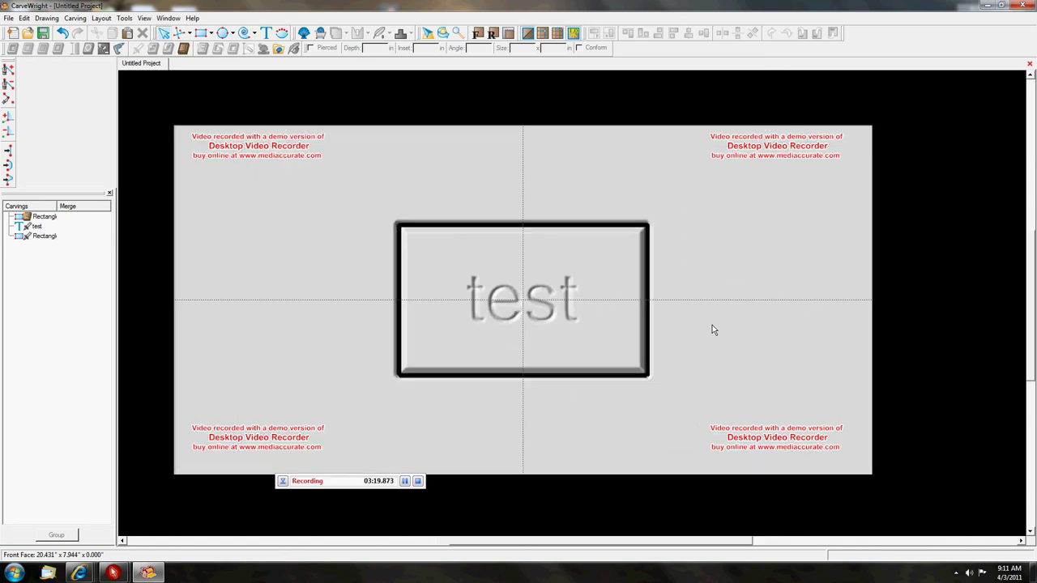
scroll(667, 343, up, 4)
middle_drag(699, 313, 714, 279)
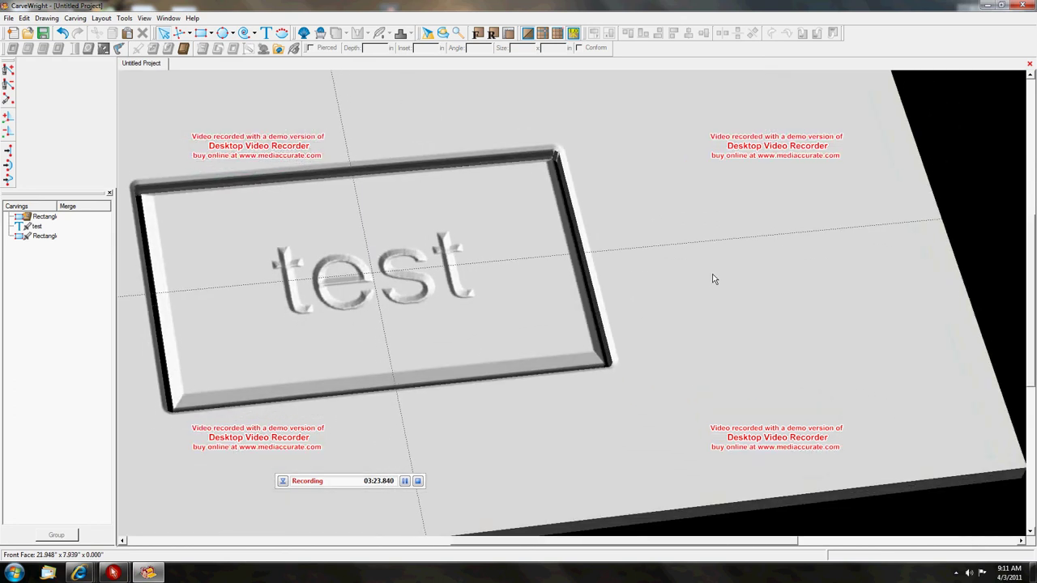